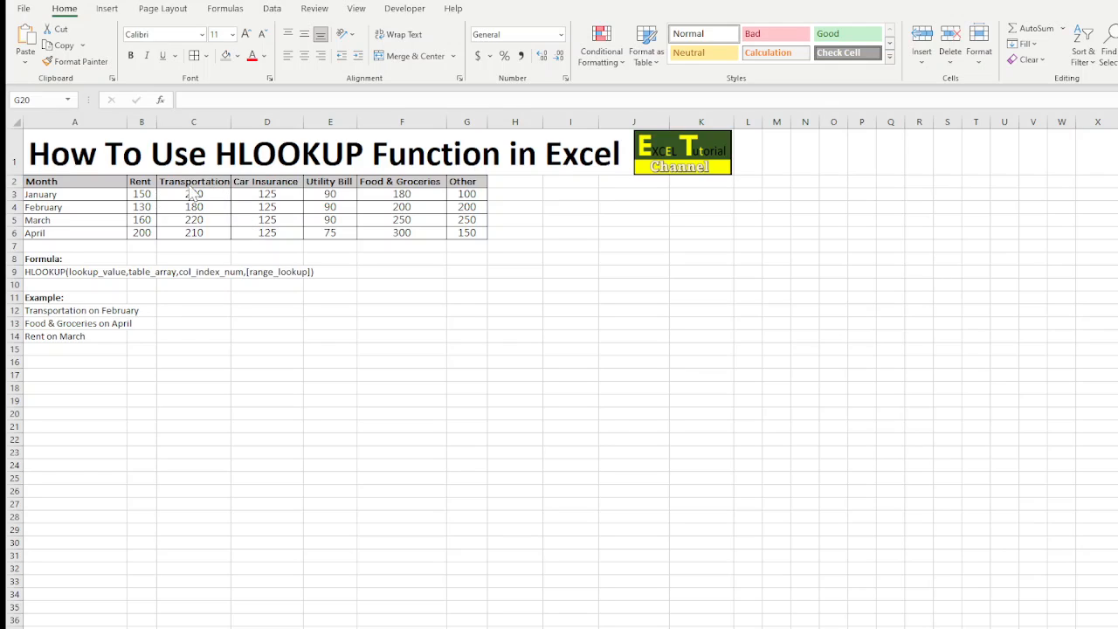
In C12, look up February's Transportation expense with the formula =HLOOKUP(C2,A2:G6,3,FALSE)
left_click(173, 310)
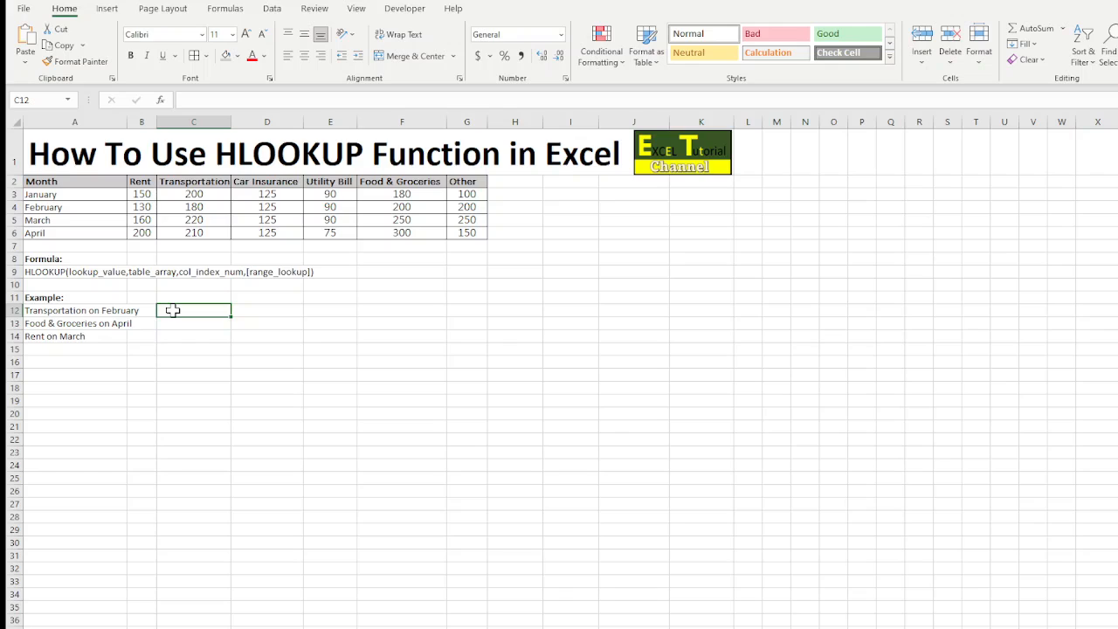
type("=HL")
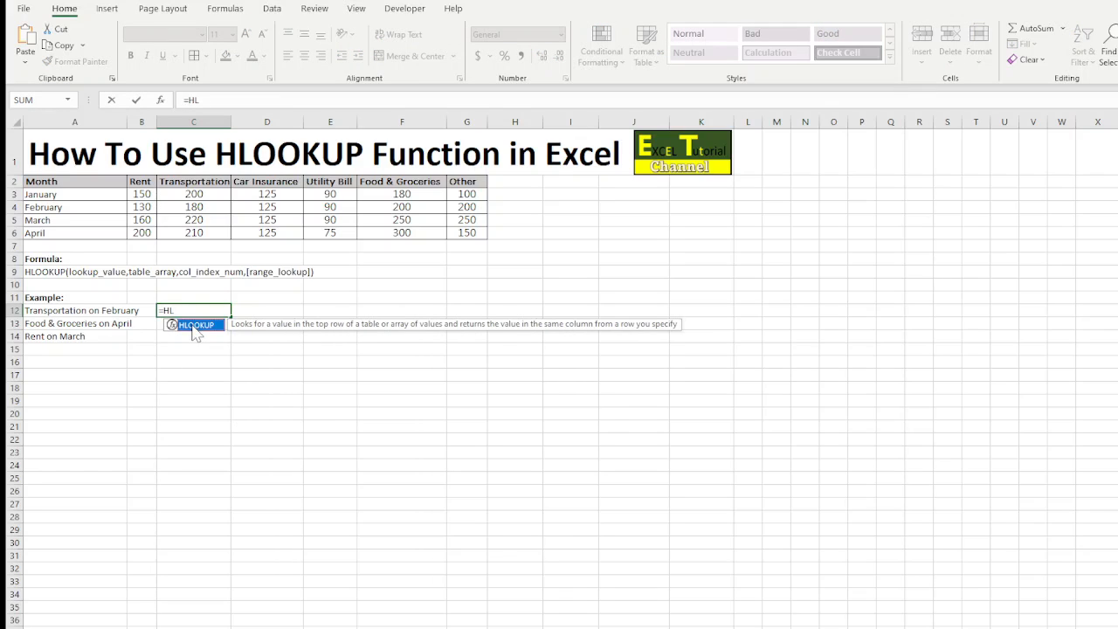
double_click(188, 326)
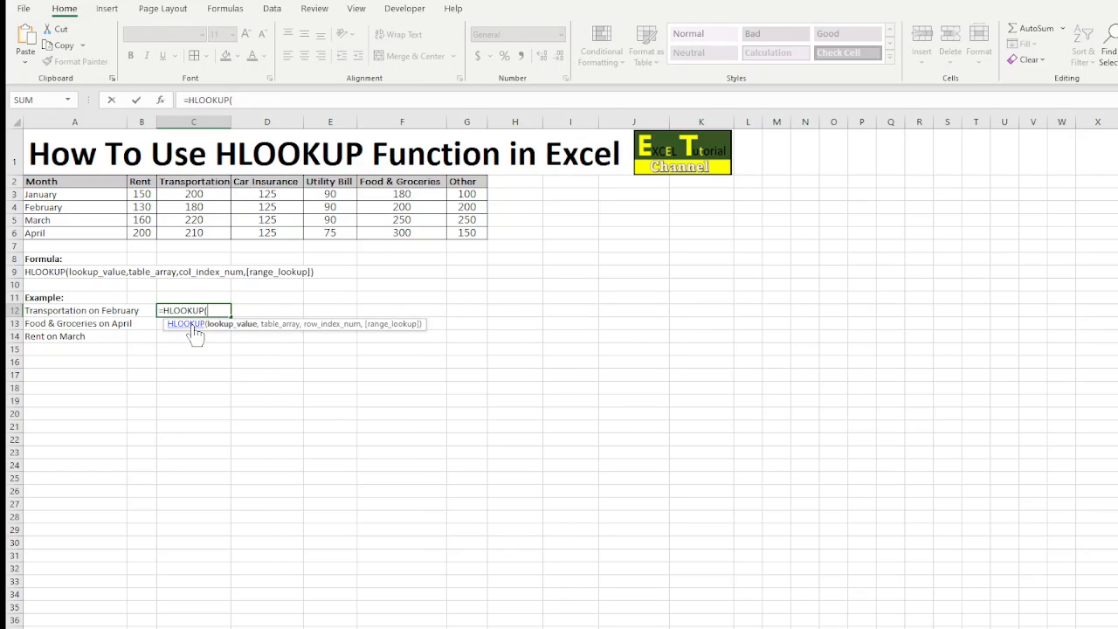
left_click(203, 181)
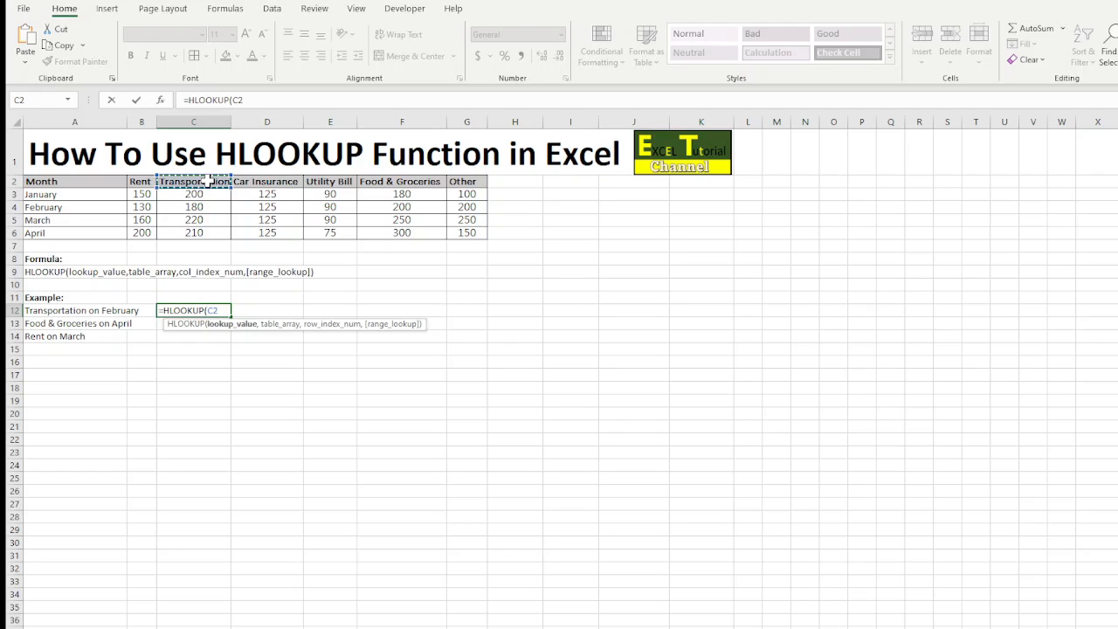
type(",")
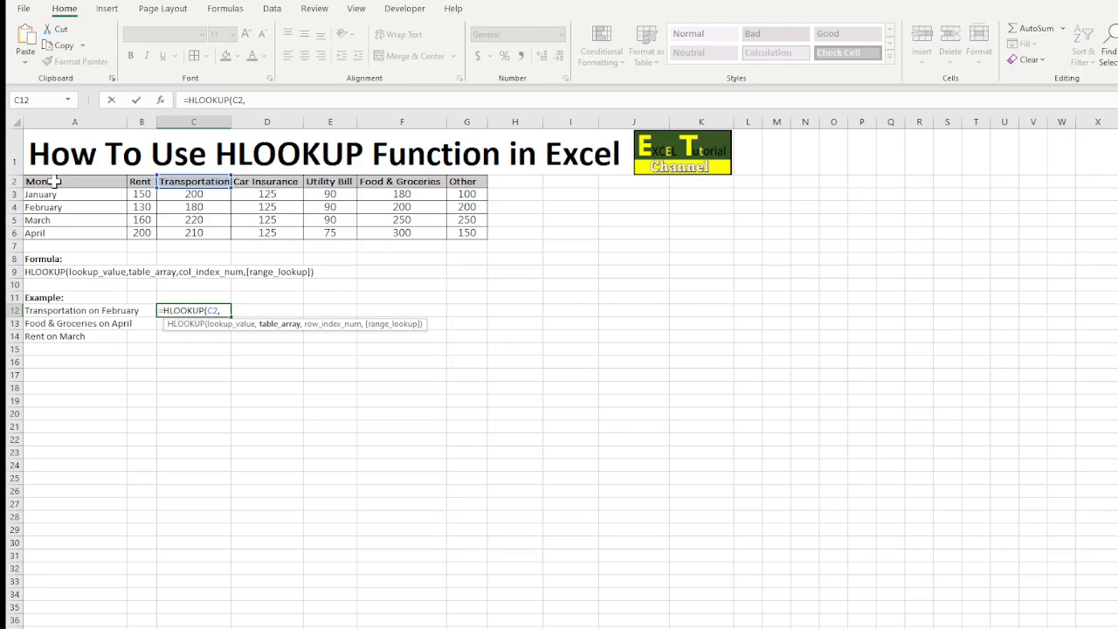
left_click_drag(54, 180, 480, 245)
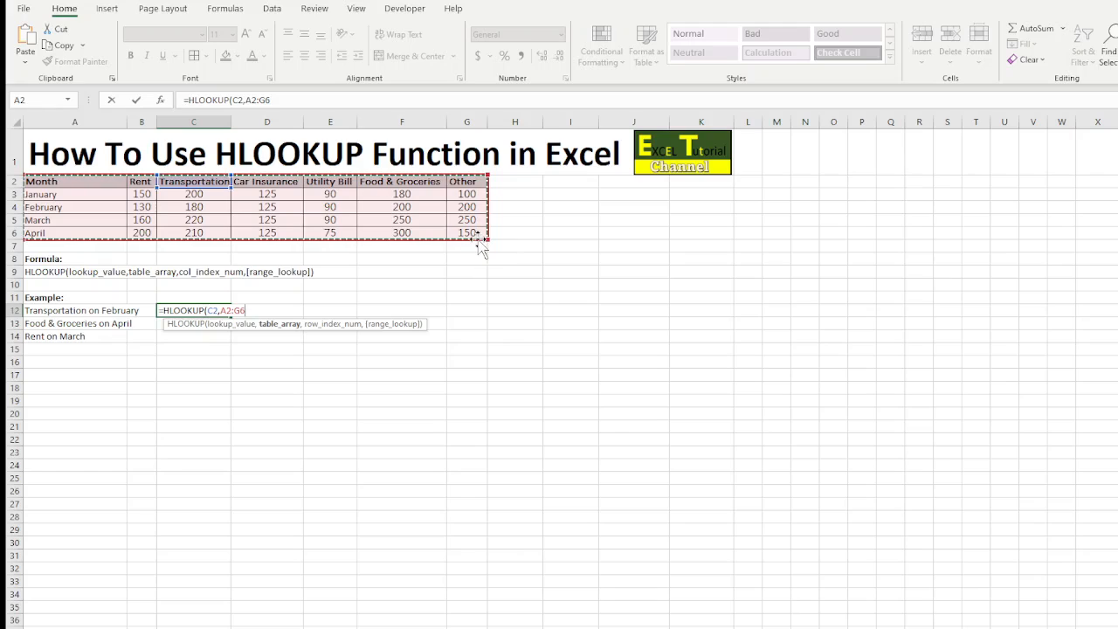
type(",")
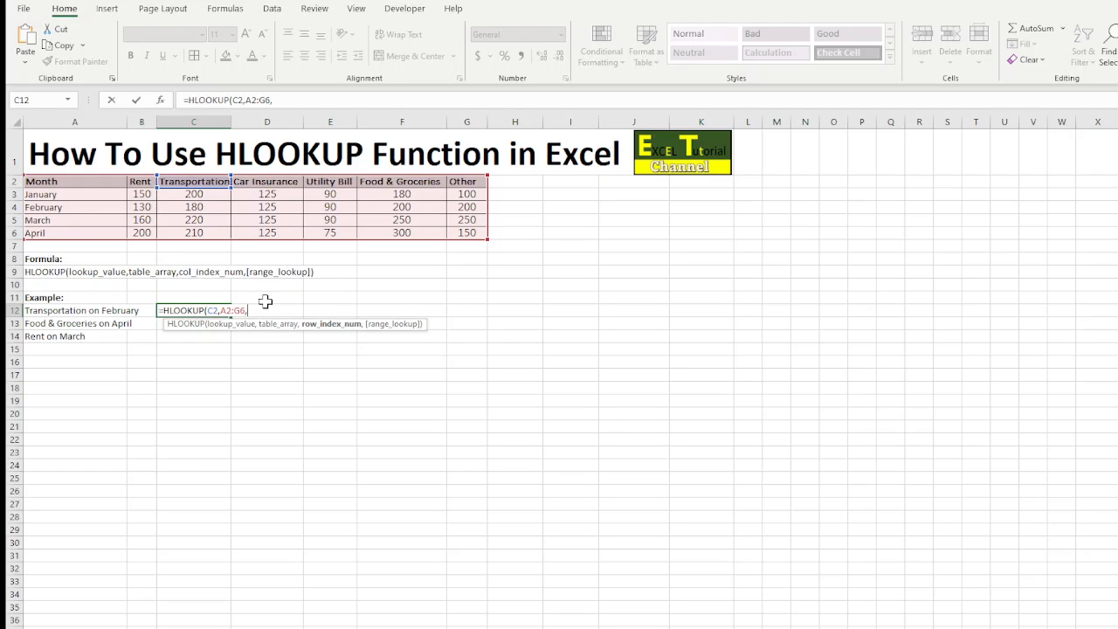
type("3,")
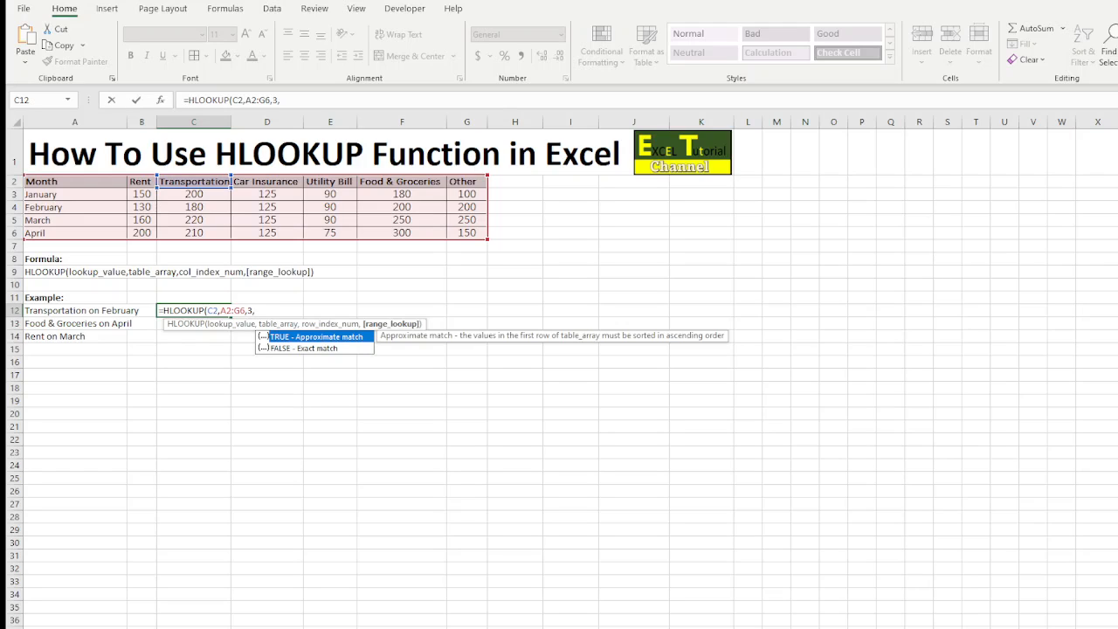
left_click(282, 349)
double_click(279, 348)
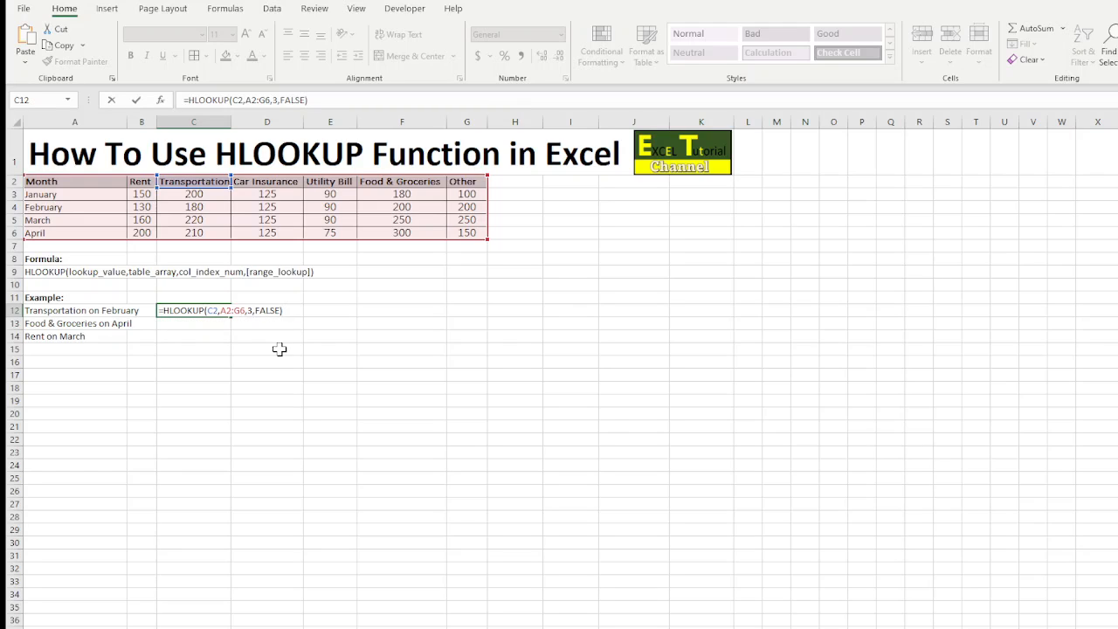
key("Return")
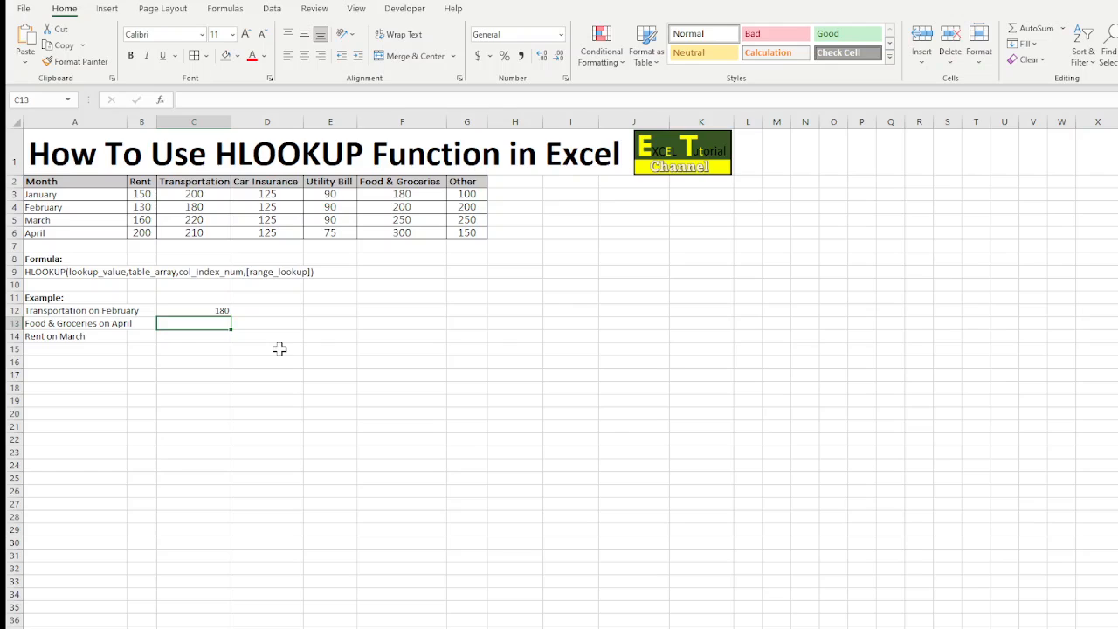
In C13, look up April's Food & Groceries expense with the formula =HLOOKUP(F2,A2:G6,5,FALSE)
type("=HL")
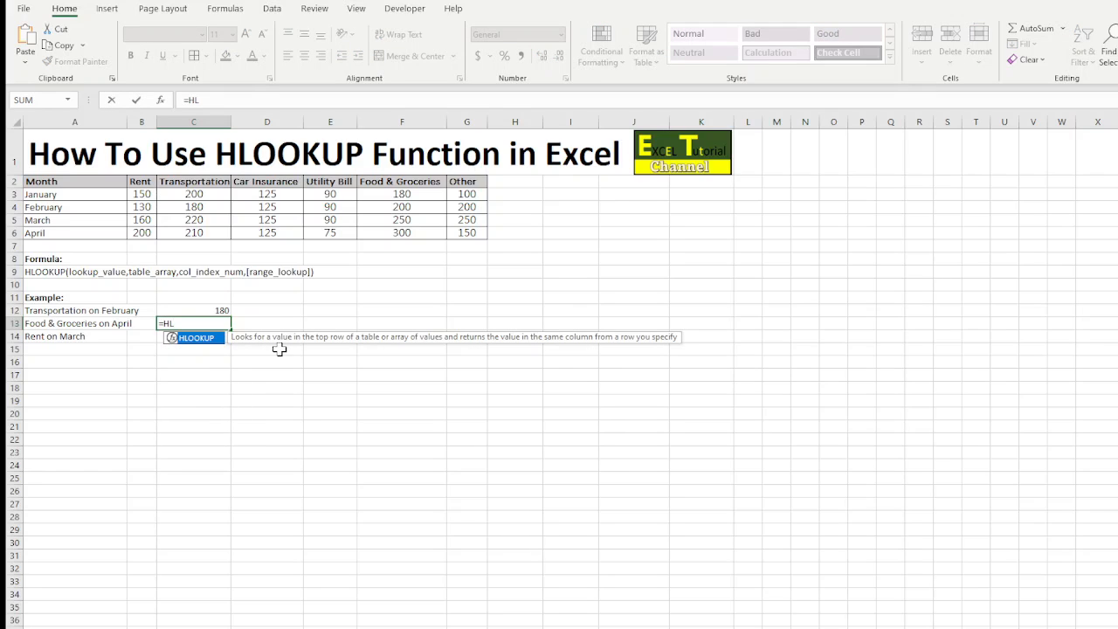
double_click(196, 337)
left_click(397, 181)
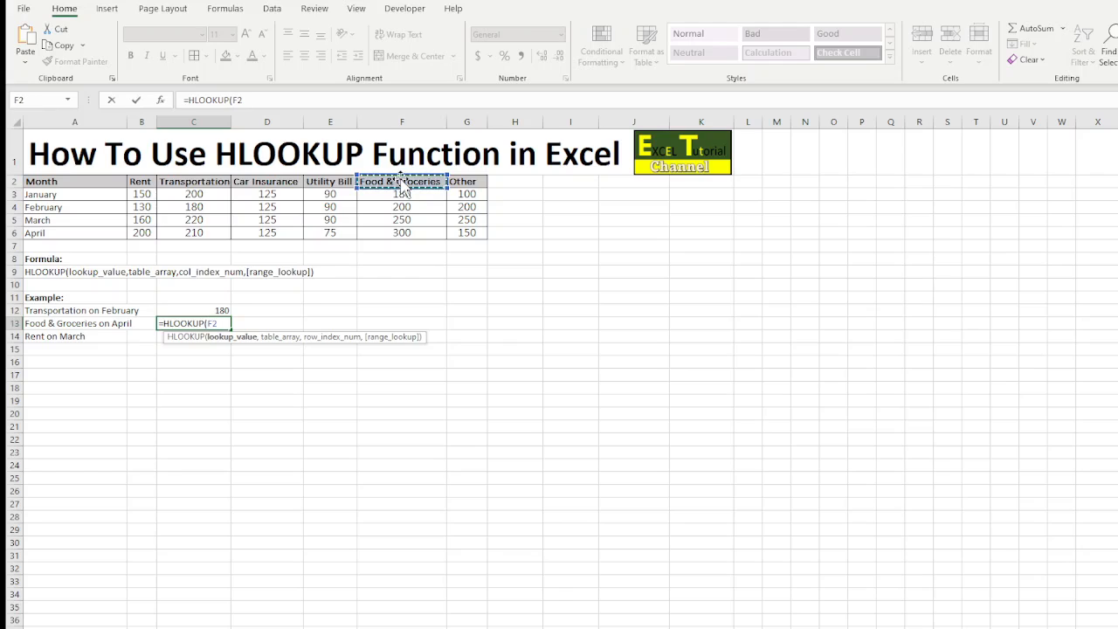
type(",")
left_click_drag(74, 185, 467, 233)
type(",")
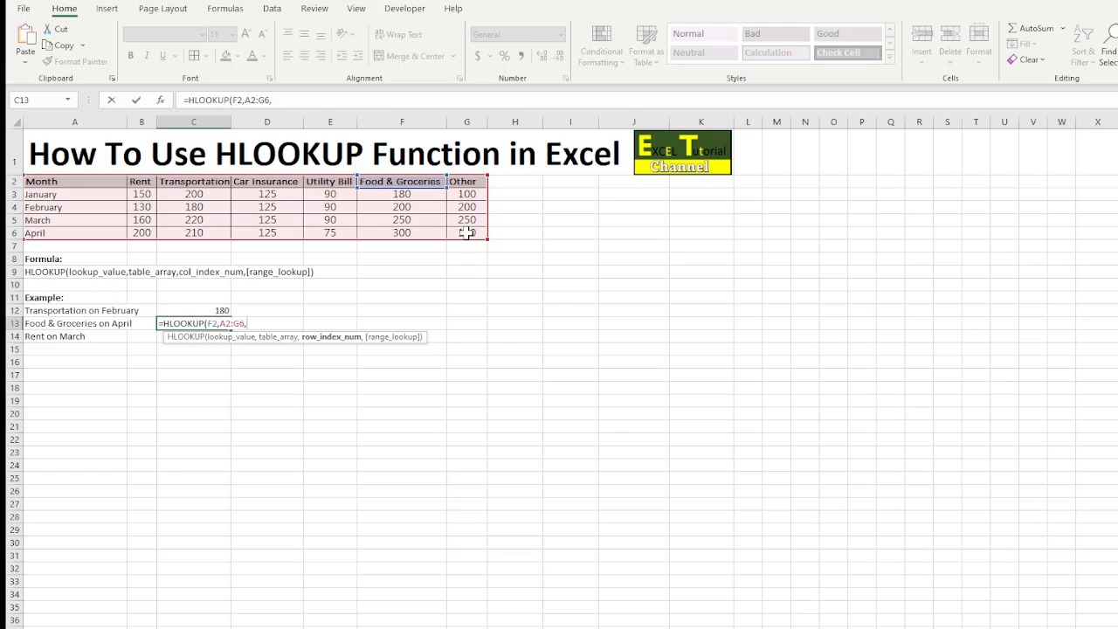
type("5,")
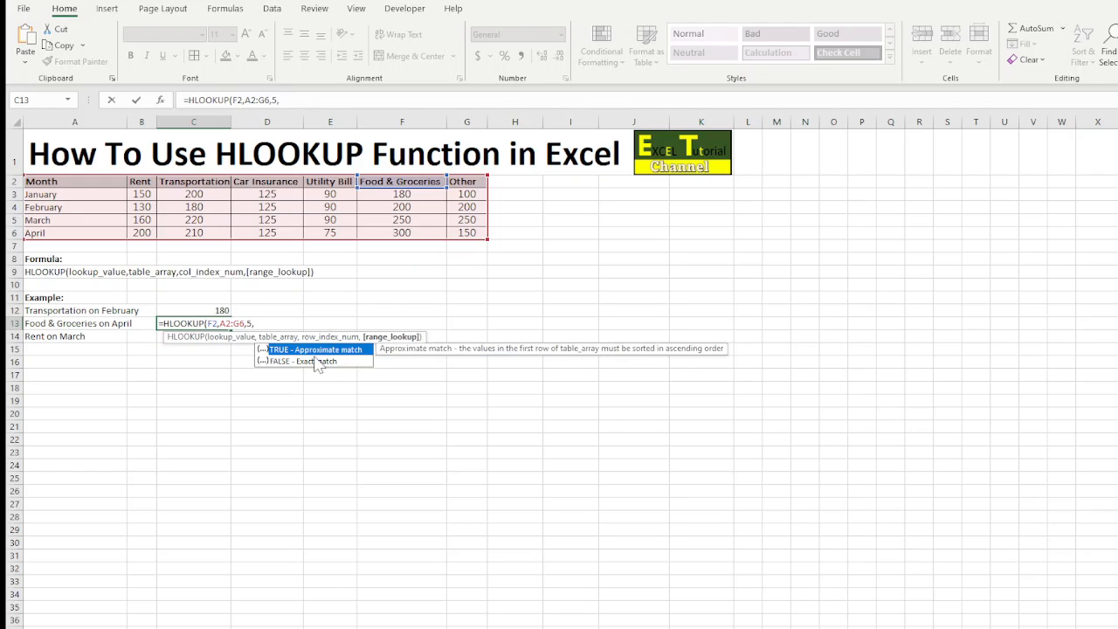
double_click(313, 360)
type(")")
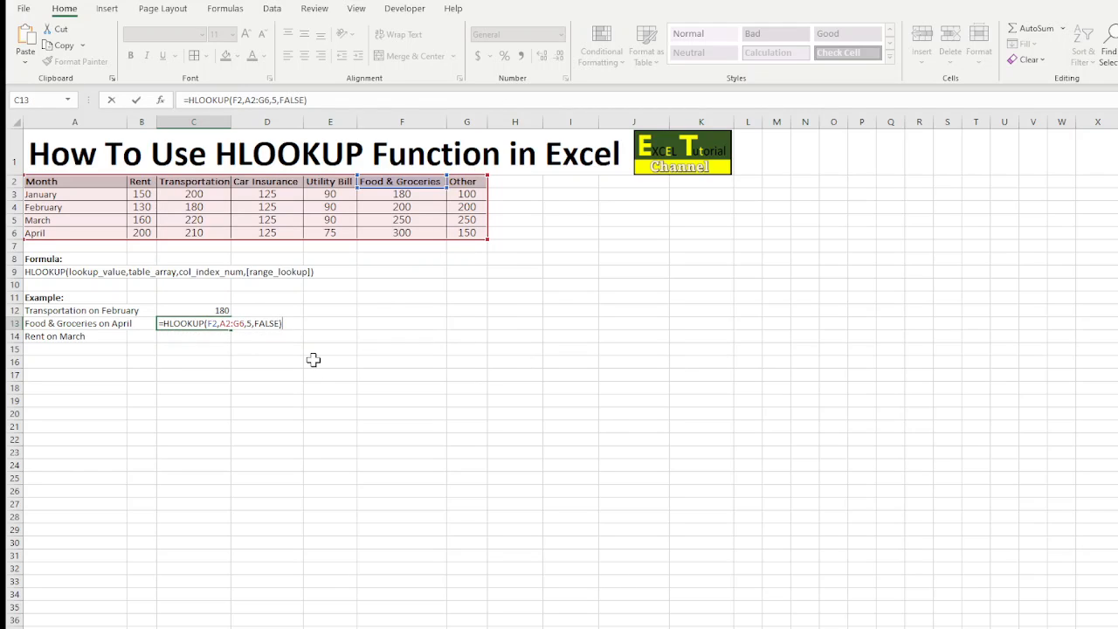
key("Return")
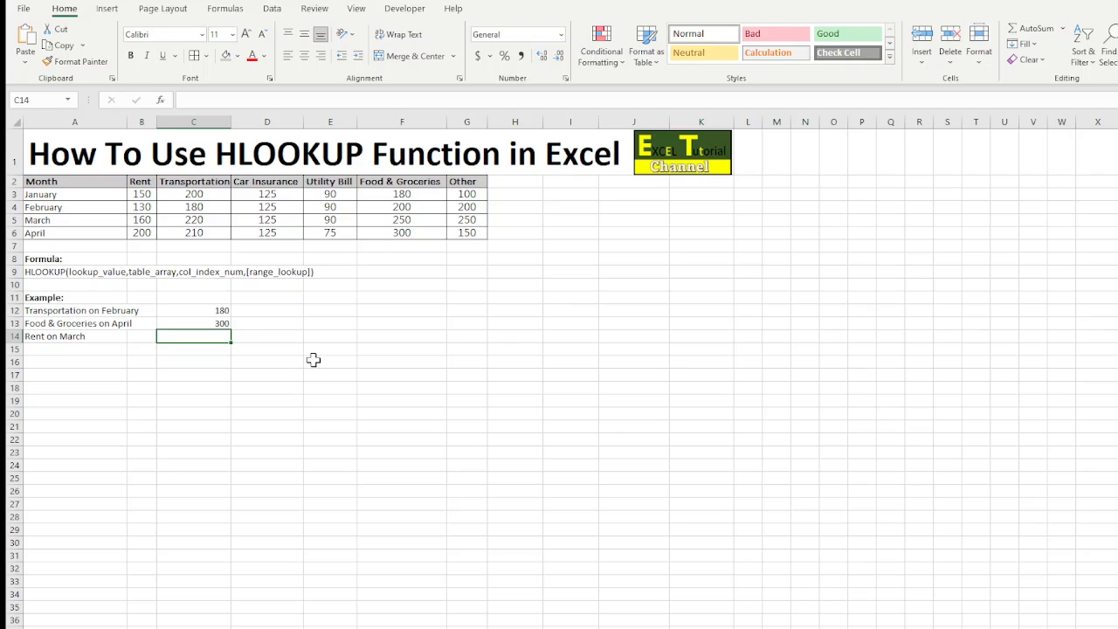
In C14, look up March's Rent expense with the formula =HLOOKUP(B2,A2:G6,4,FALSE)
type("=")
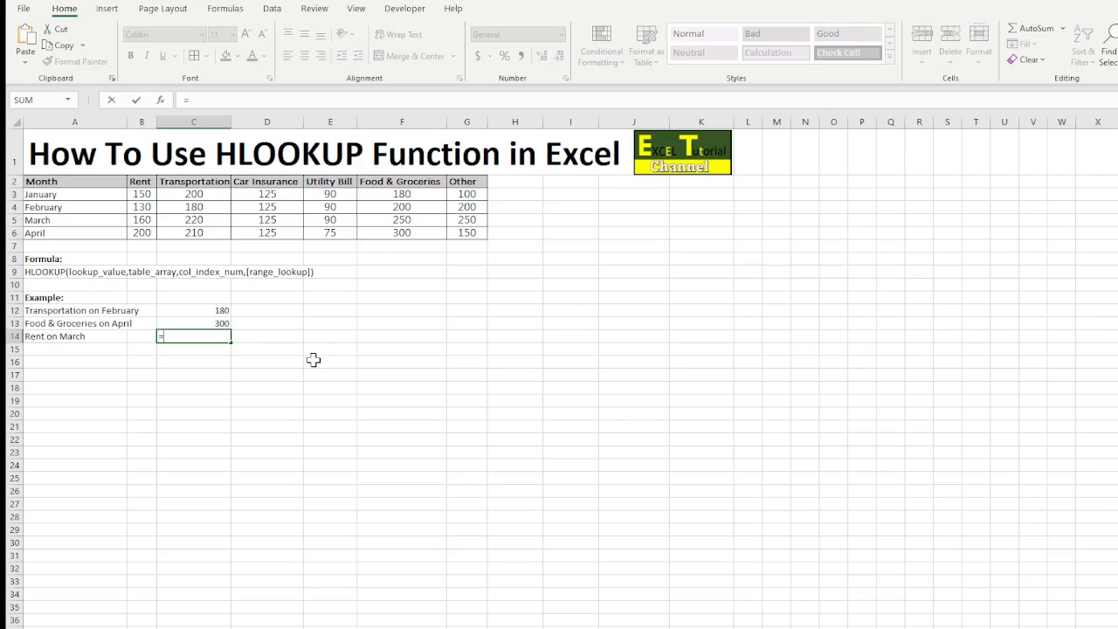
type("HL")
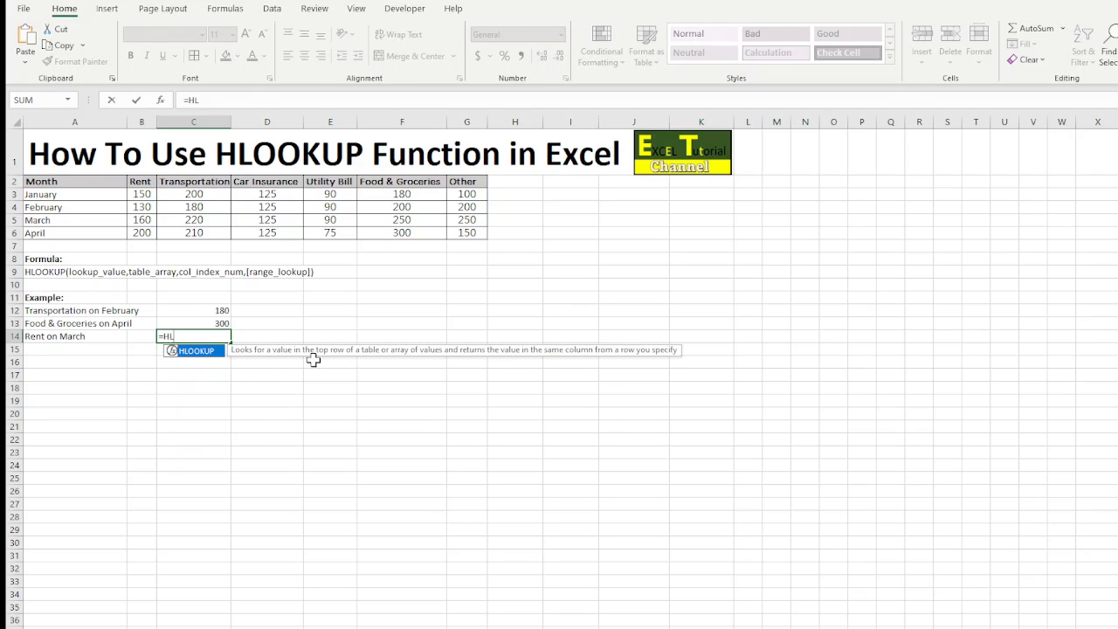
double_click(210, 351)
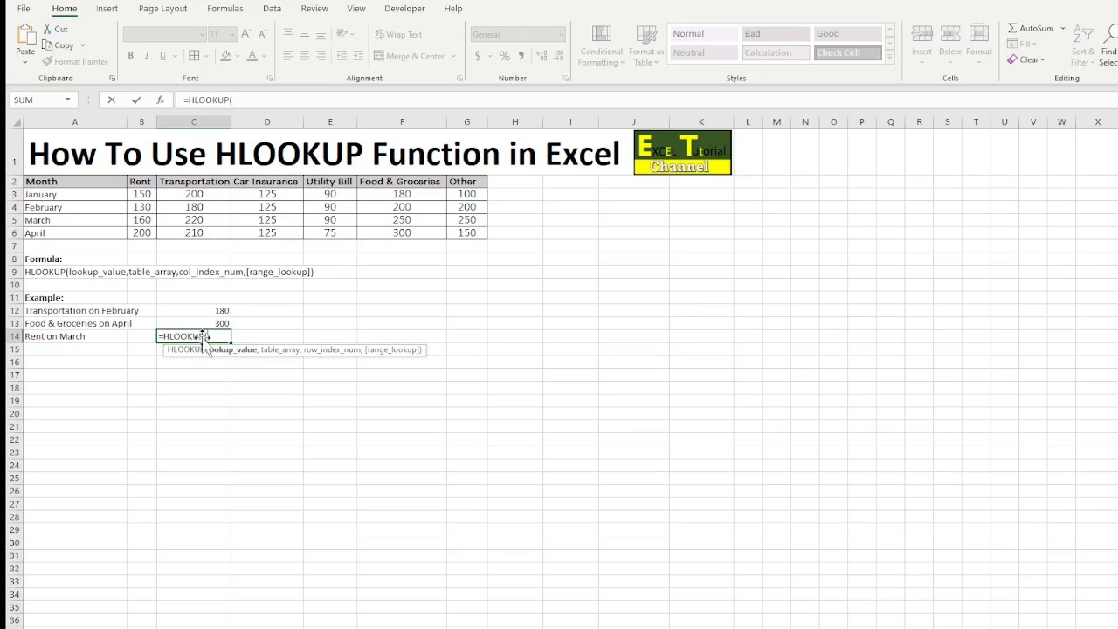
left_click(140, 183)
type(",")
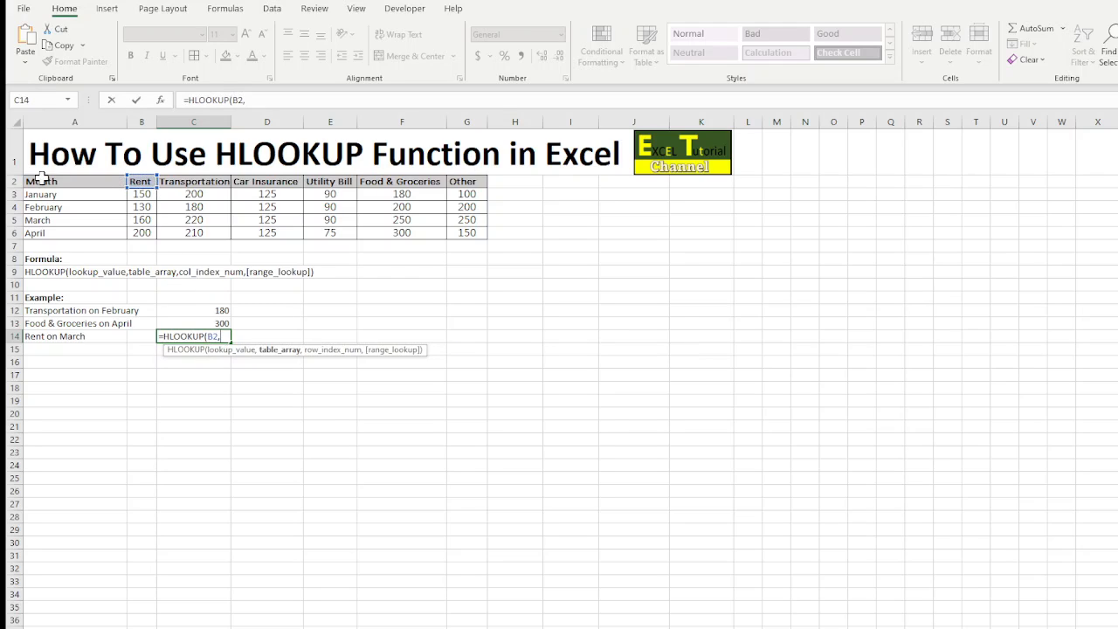
left_click_drag(42, 182, 464, 235)
type(",4,")
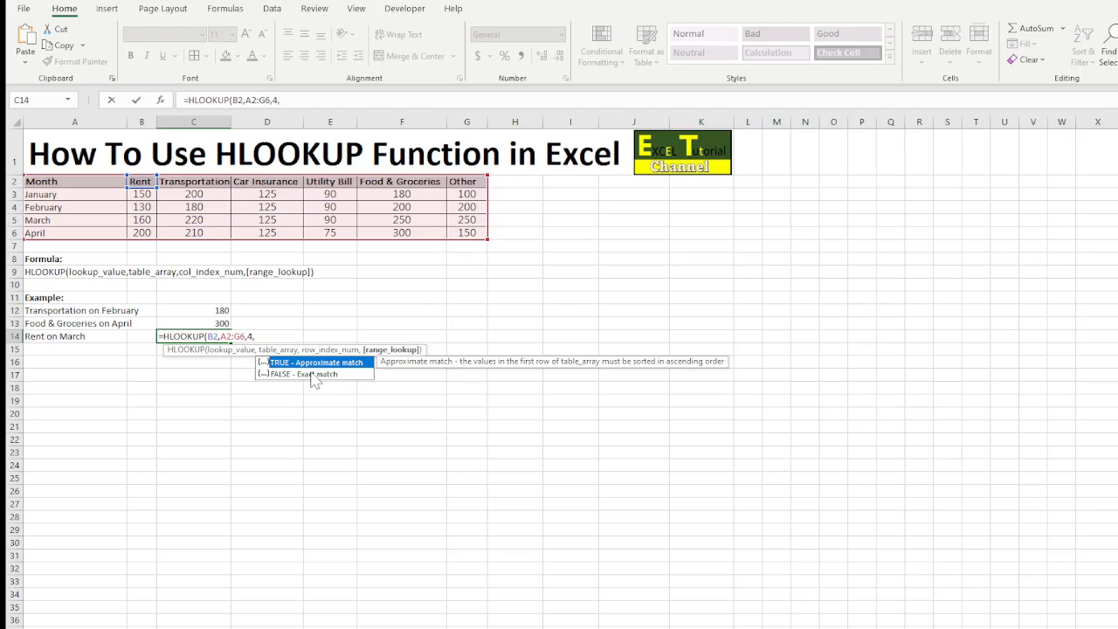
double_click(312, 373)
type(")")
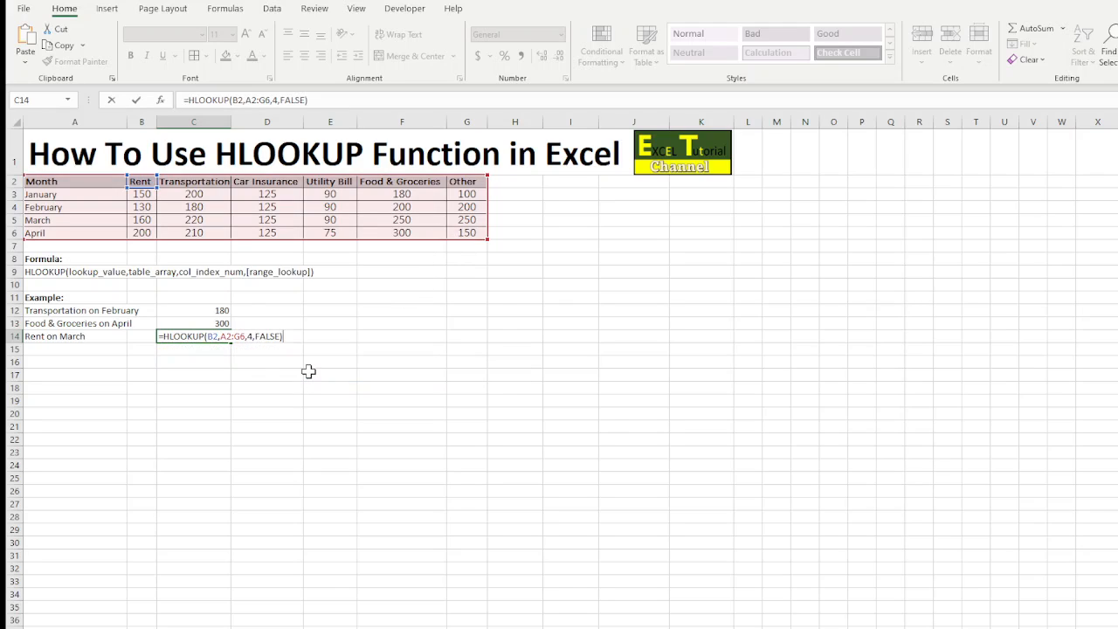
key("Return")
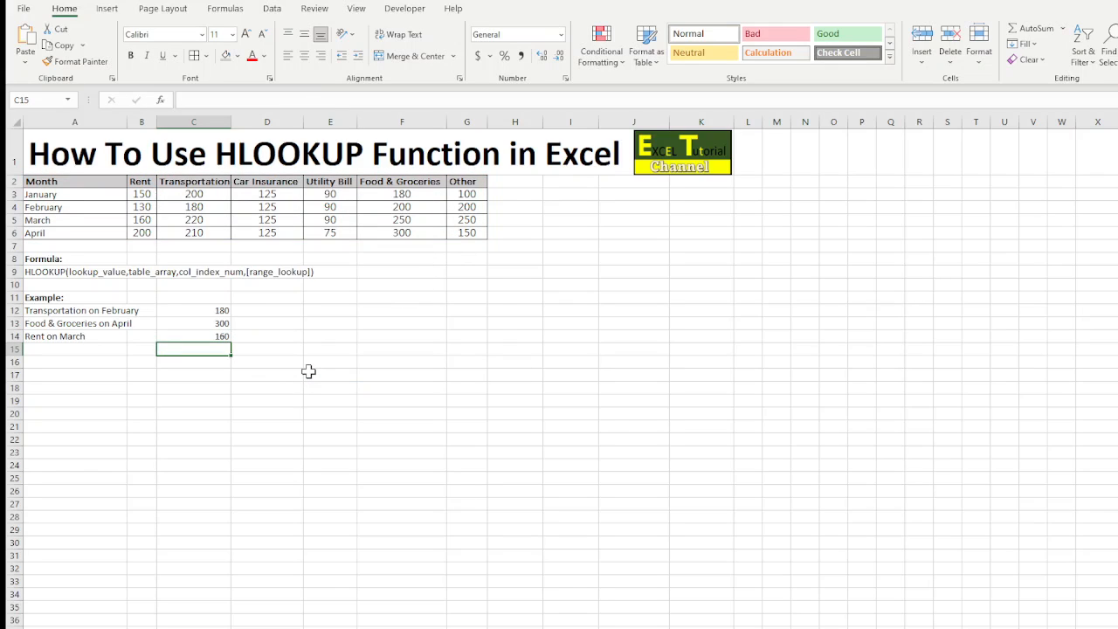